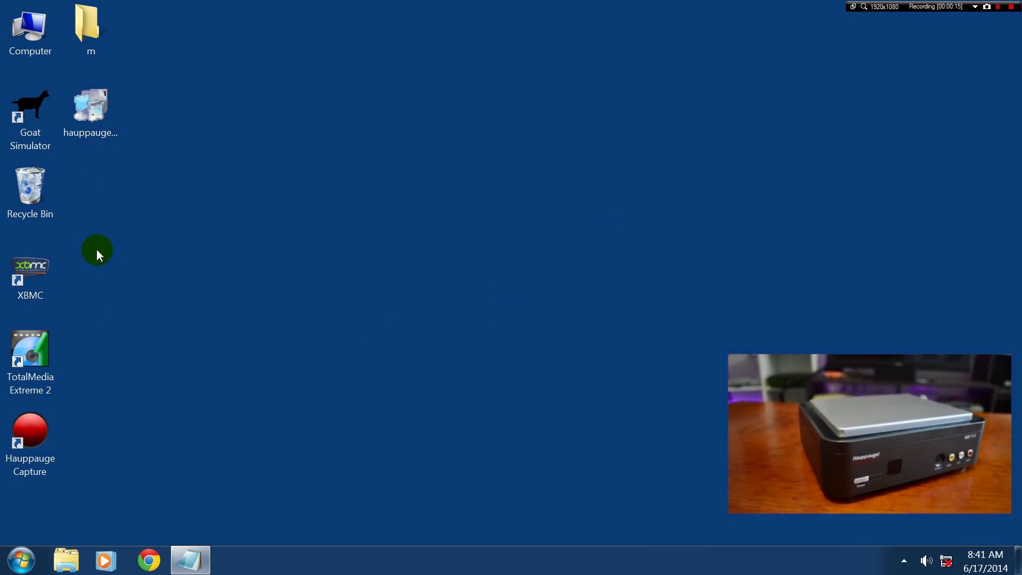
- Launch Hauppauge Capture from its desktop shortcut
{"action": "left_click", "coordinate": [30, 444]}
{"action": "left_click_drag", "start_coordinate": [141, 494], "coordinate": [4, 472]}
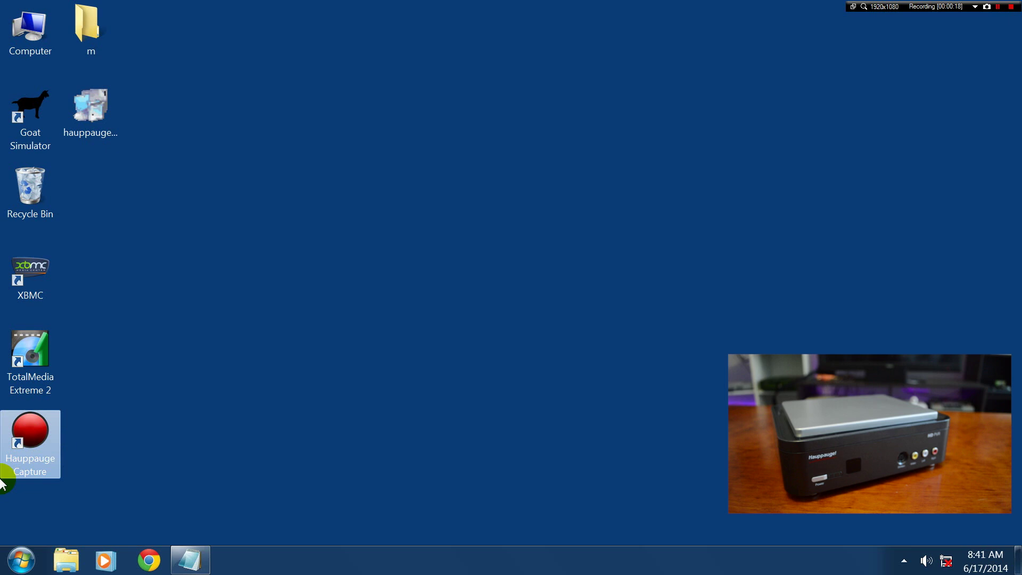
{"action": "left_click", "coordinate": [47, 455]}
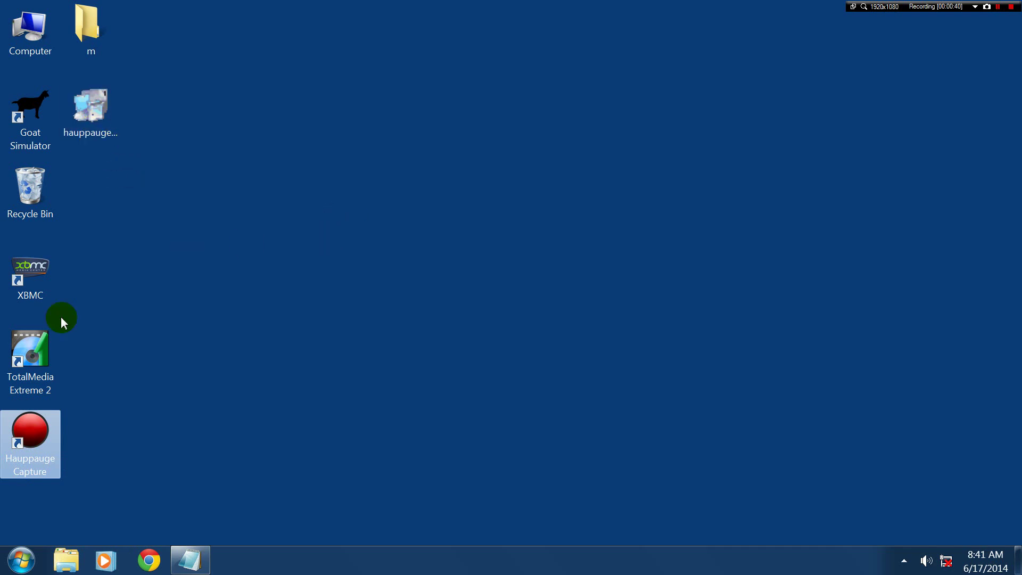
{"action": "left_click", "coordinate": [37, 439]}
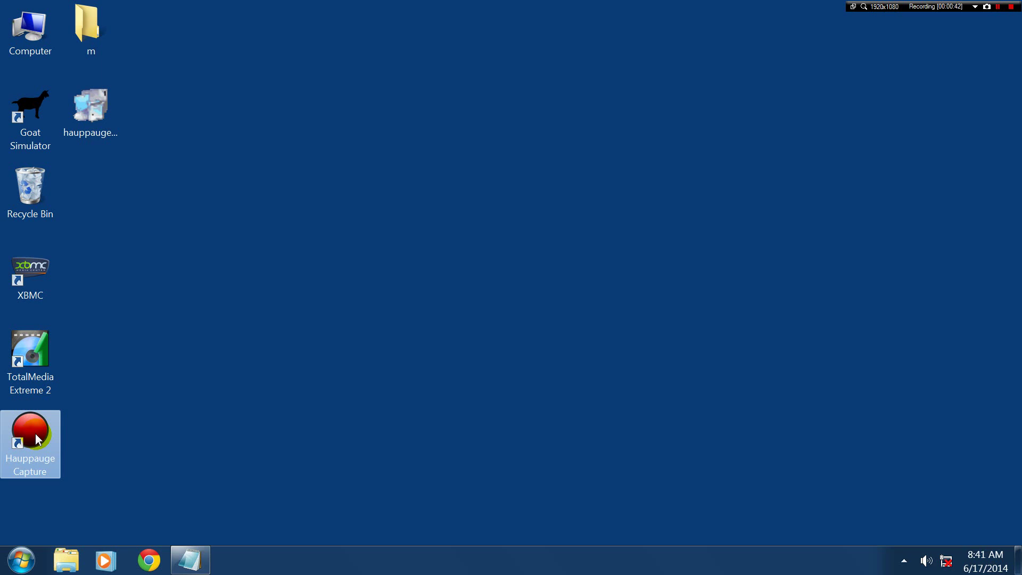
- Move the capture window to the right, view its settings, then close the program
{"action": "mouse_move", "coordinate": [104, 130]}
{"action": "mouse_move", "coordinate": [43, 426]}
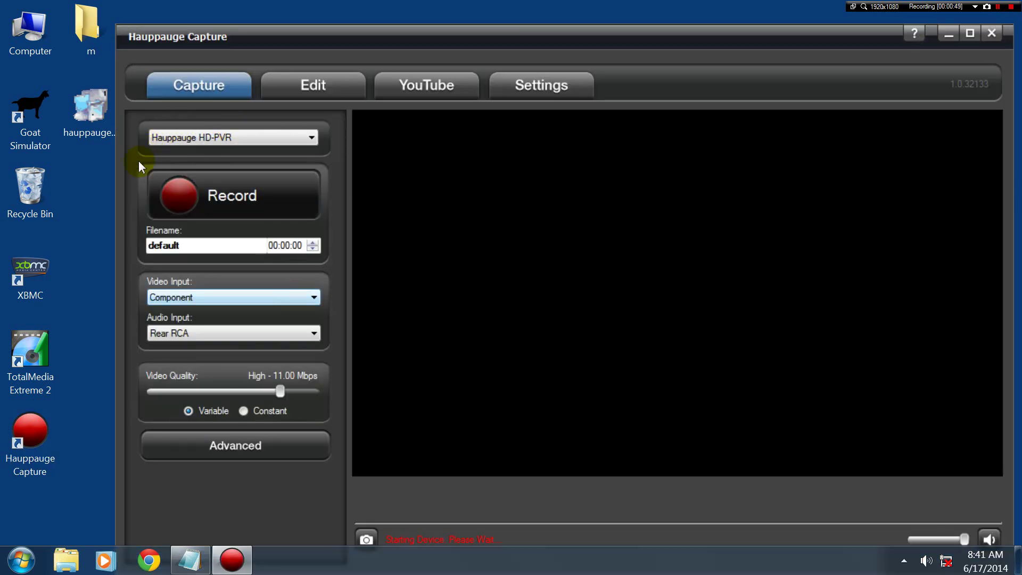
{"action": "left_click_drag", "start_coordinate": [540, 32], "coordinate": [328, 8]}
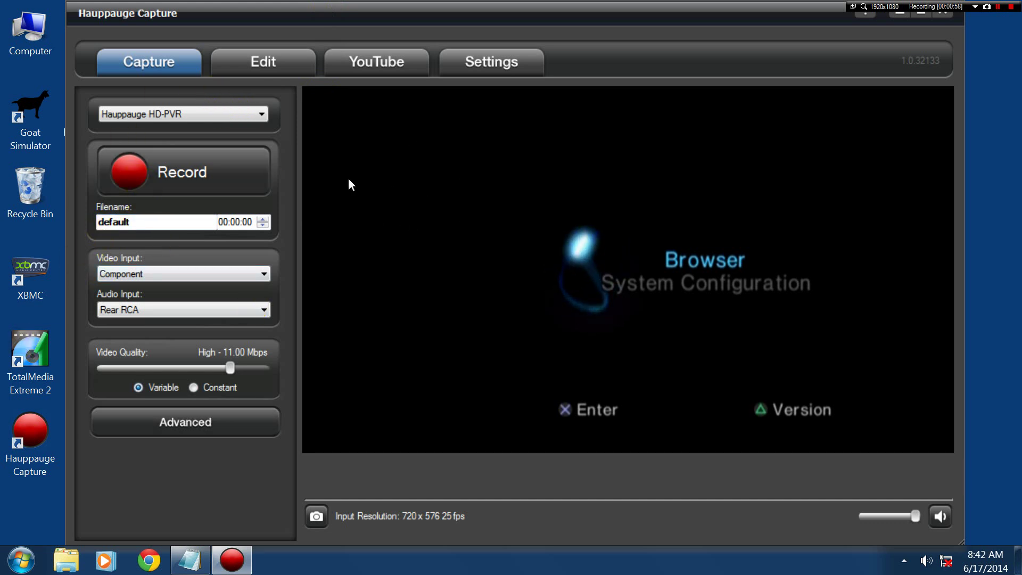
{"action": "left_click", "coordinate": [159, 141]}
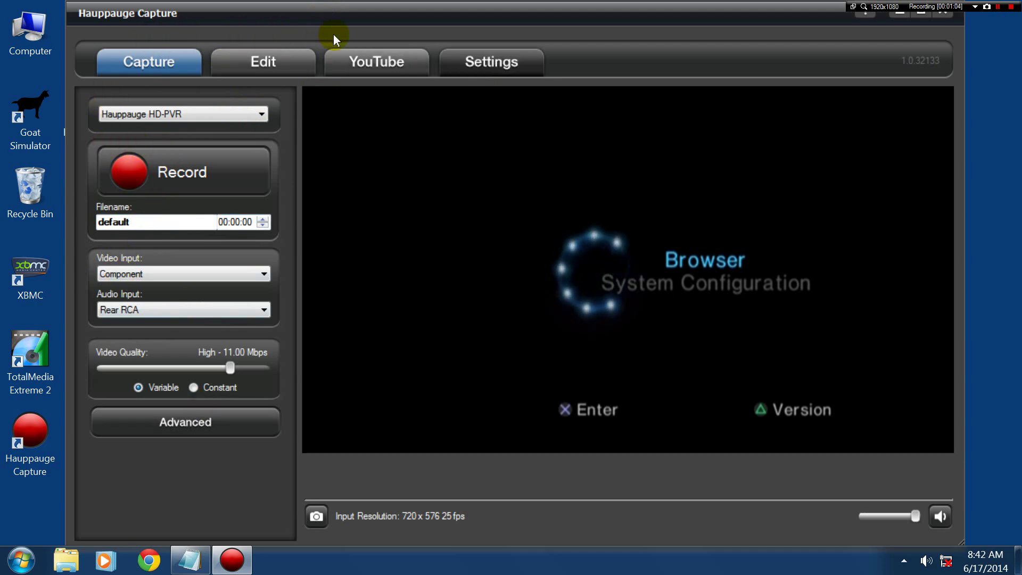
{"action": "left_click", "coordinate": [491, 61]}
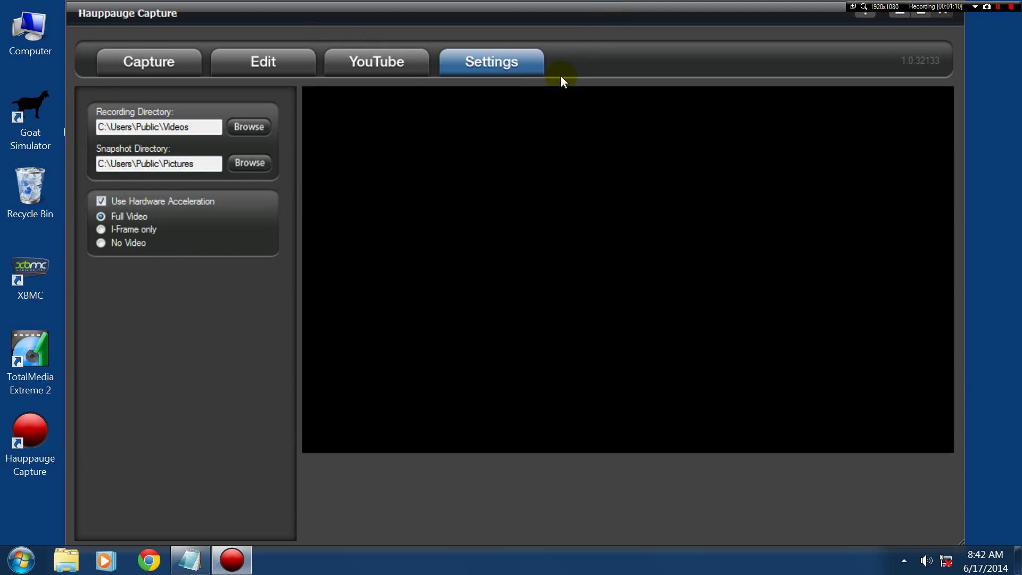
{"action": "key", "text": "alt+F4"}
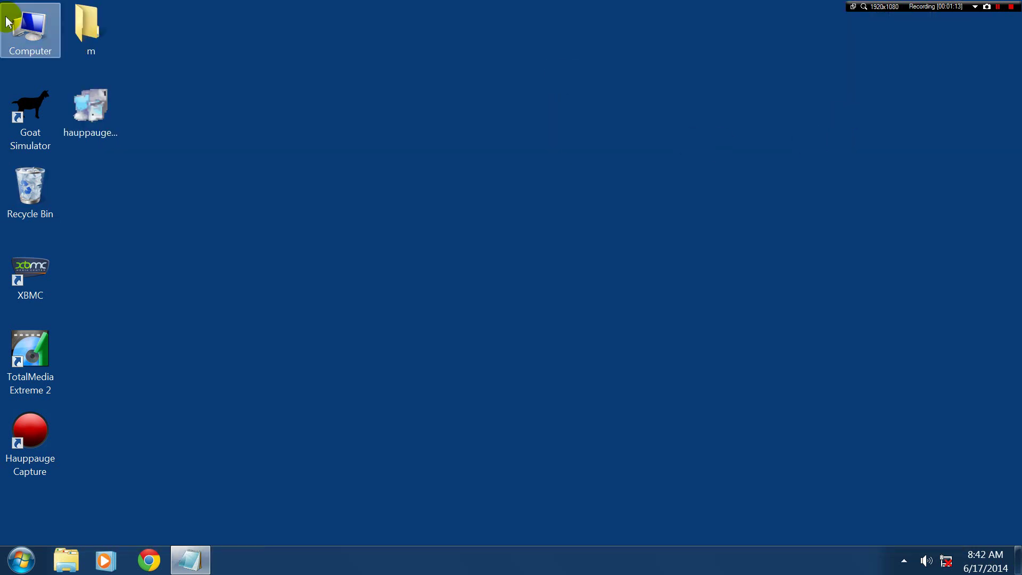
- Open C:\Users\Public\Hauppauge Capture in a maximized Explorer window
{"action": "double_click", "coordinate": [24, 21]}
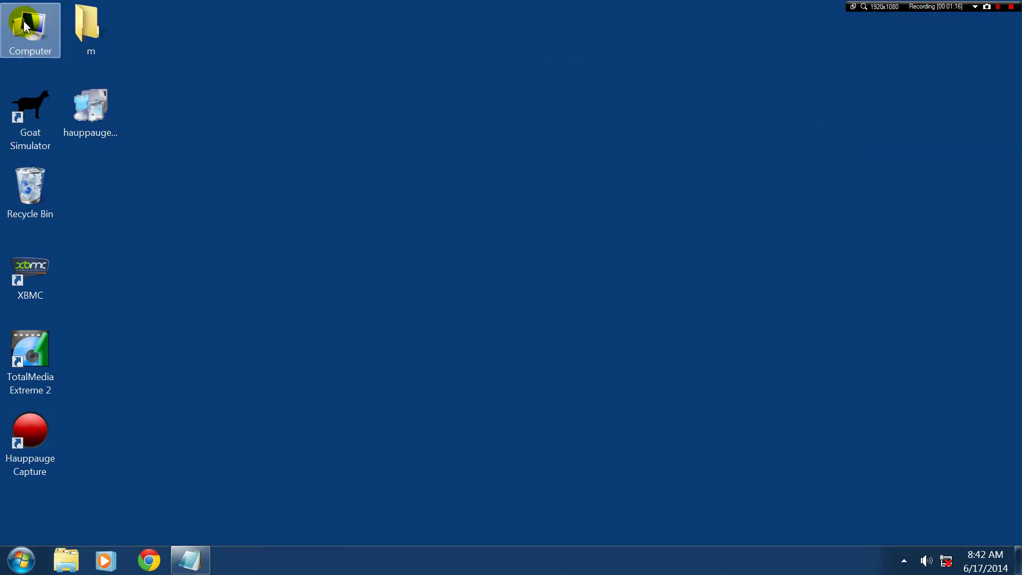
{"action": "left_click", "coordinate": [556, 43]}
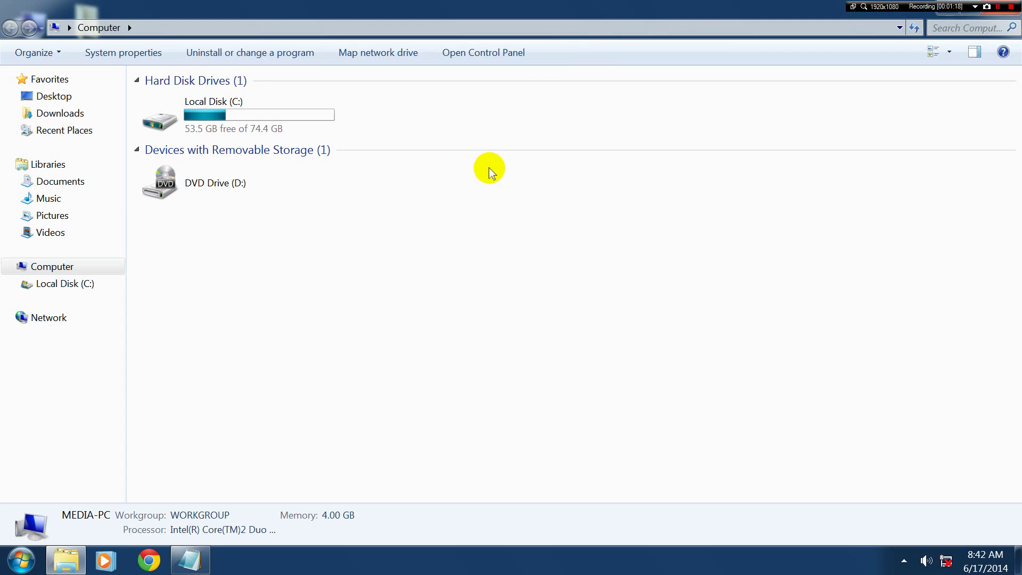
{"action": "double_click", "coordinate": [234, 109]}
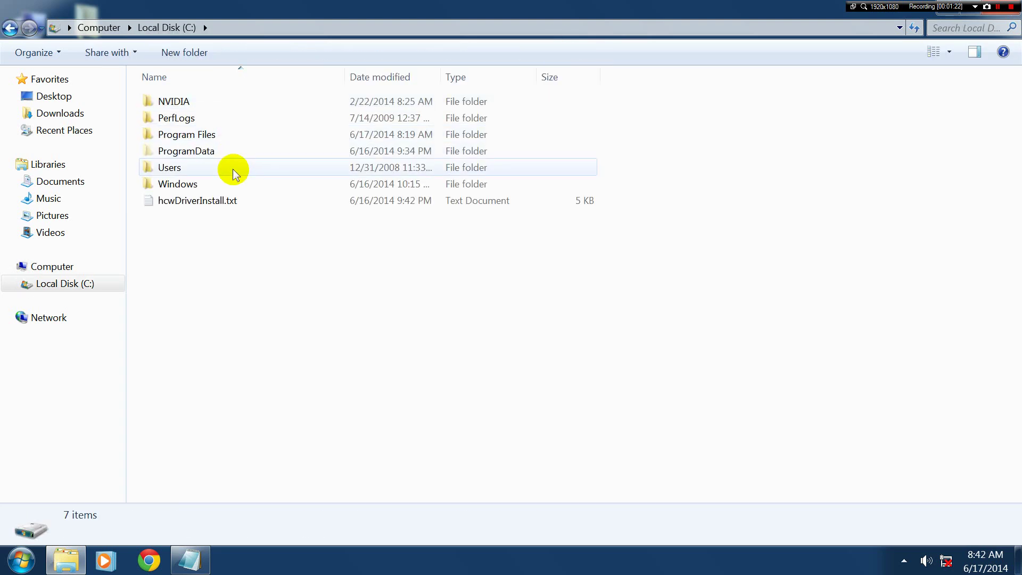
{"action": "double_click", "coordinate": [233, 168]}
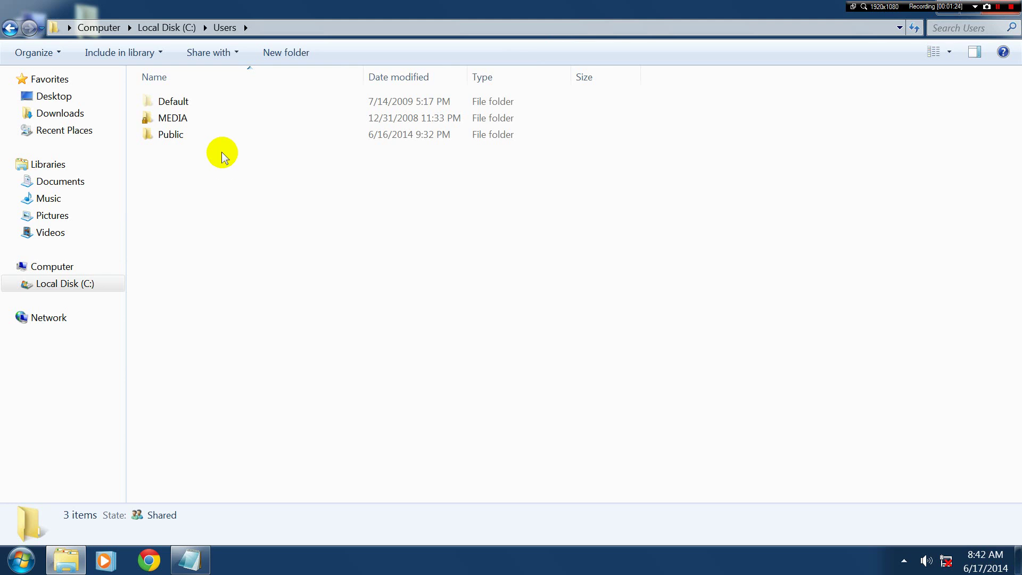
{"action": "double_click", "coordinate": [219, 135]}
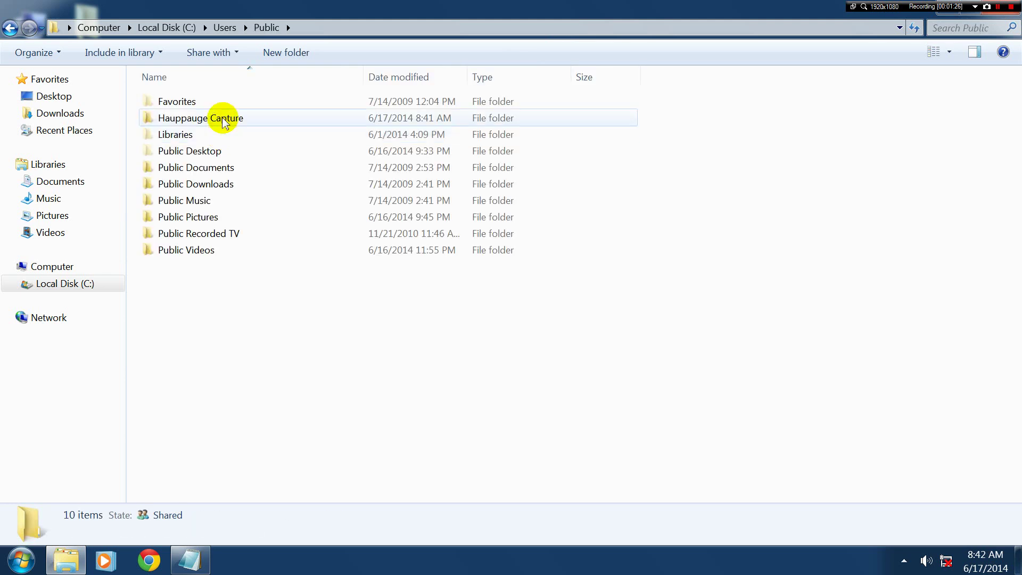
{"action": "double_click", "coordinate": [225, 119]}
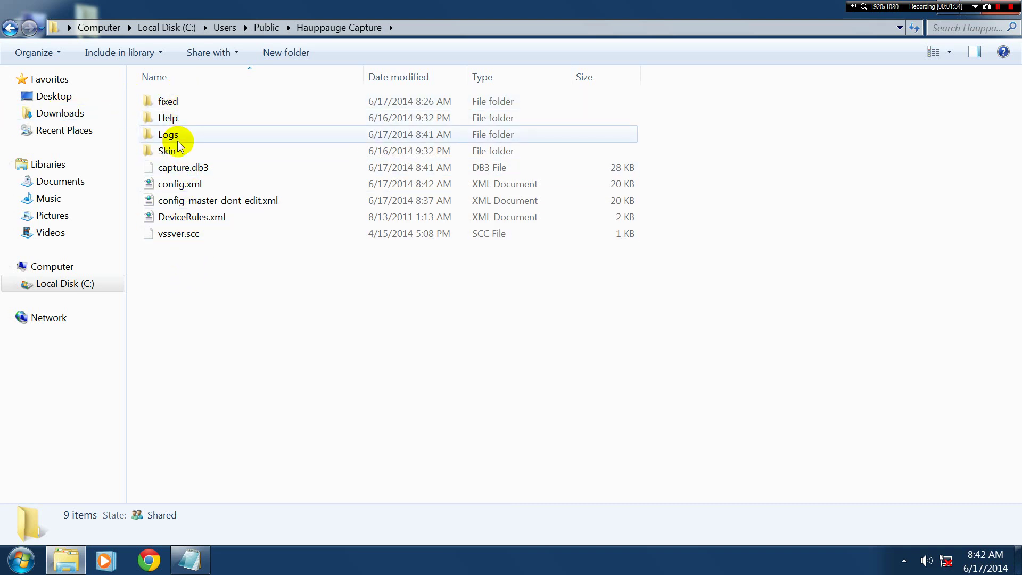
- Delete config.xml from the folder, leaving config-master-dont-edit.xml selected
{"action": "mouse_move", "coordinate": [179, 158]}
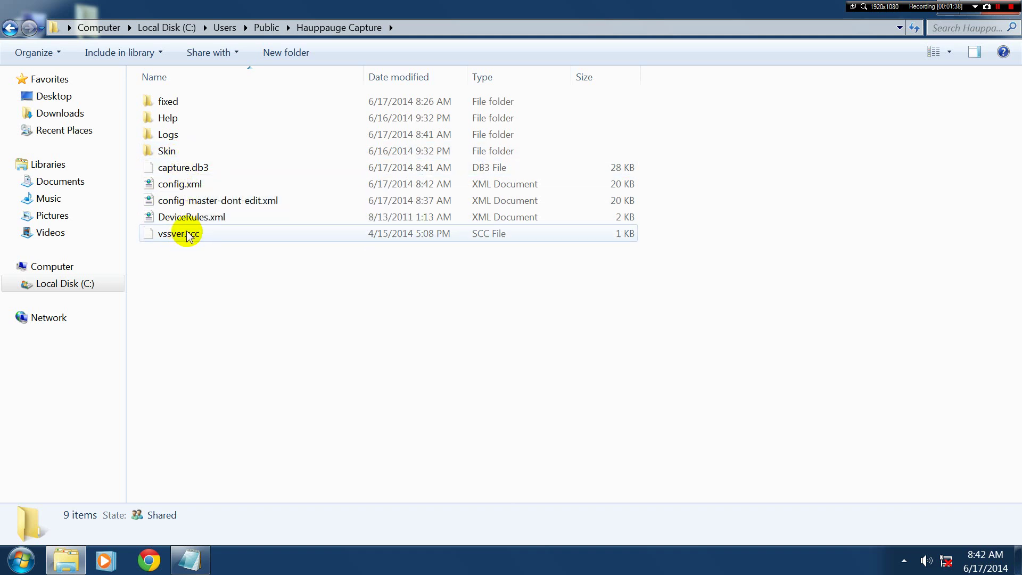
{"action": "left_click_drag", "start_coordinate": [197, 250], "coordinate": [181, 221]}
{"action": "left_click", "coordinate": [287, 251]}
{"action": "left_click", "coordinate": [239, 166]}
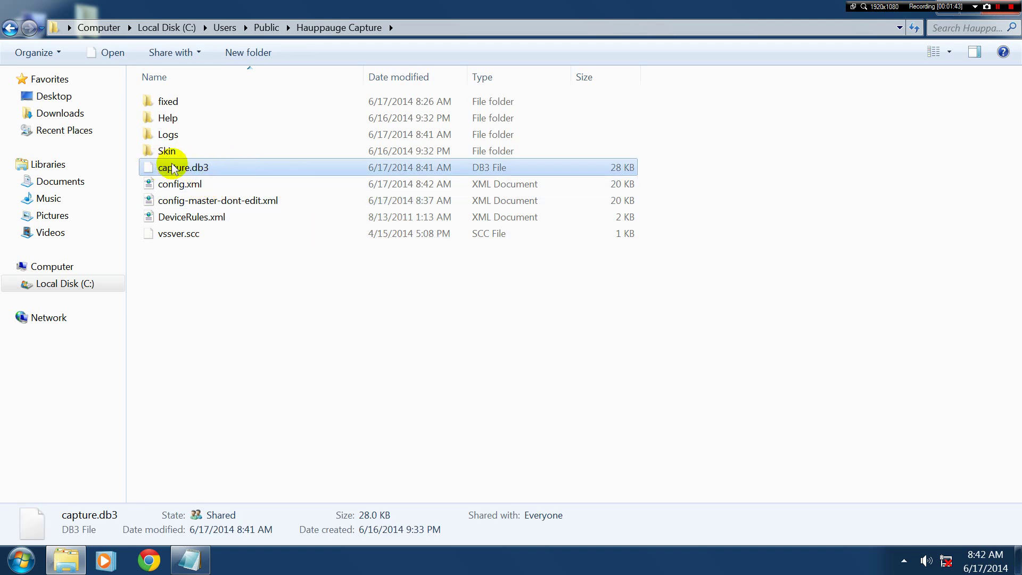
{"action": "left_click", "coordinate": [177, 184]}
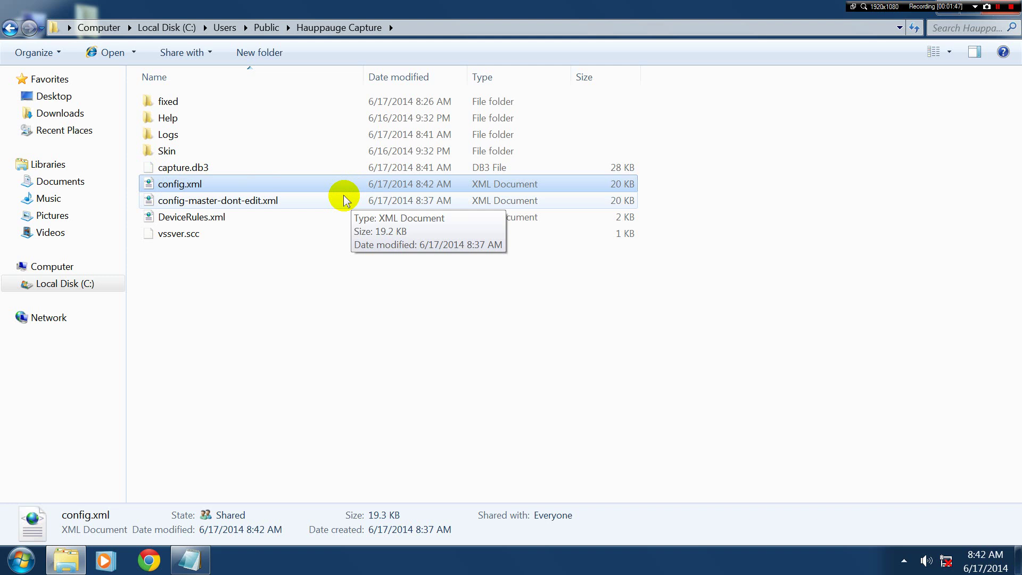
{"action": "key", "text": "Delete"}
{"action": "key", "text": "Return"}
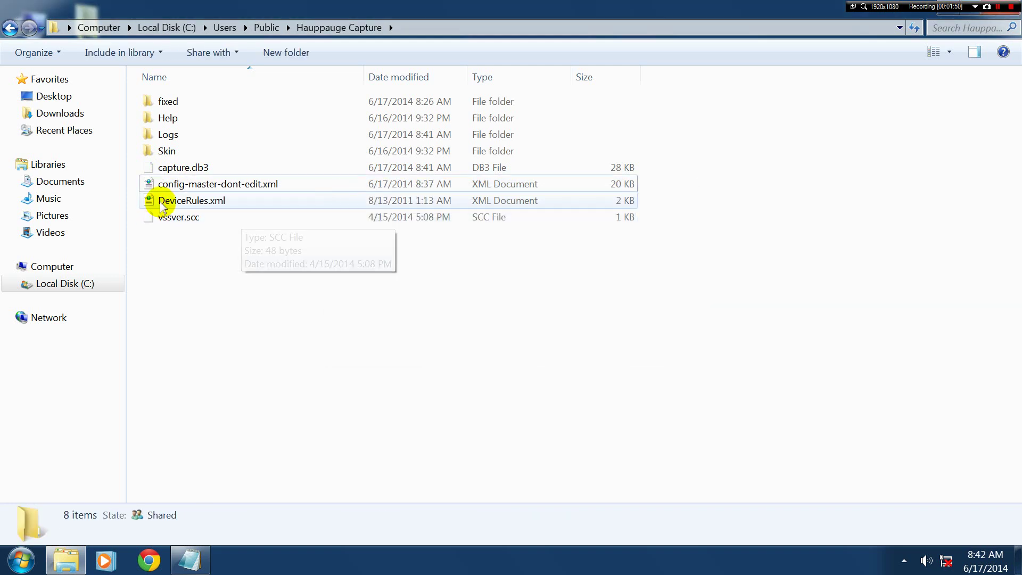
{"action": "left_click", "coordinate": [184, 188]}
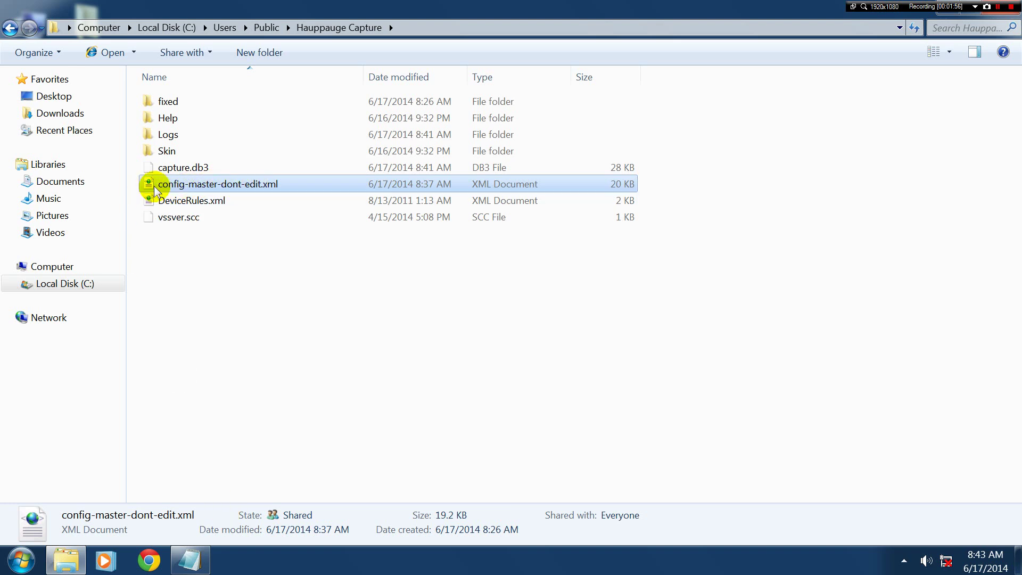
- Copy the EnableMicForHDPVR and EnableMicForHauppageHD-PVR lines from Notepad, then minimize it
{"action": "mouse_move", "coordinate": [187, 567]}
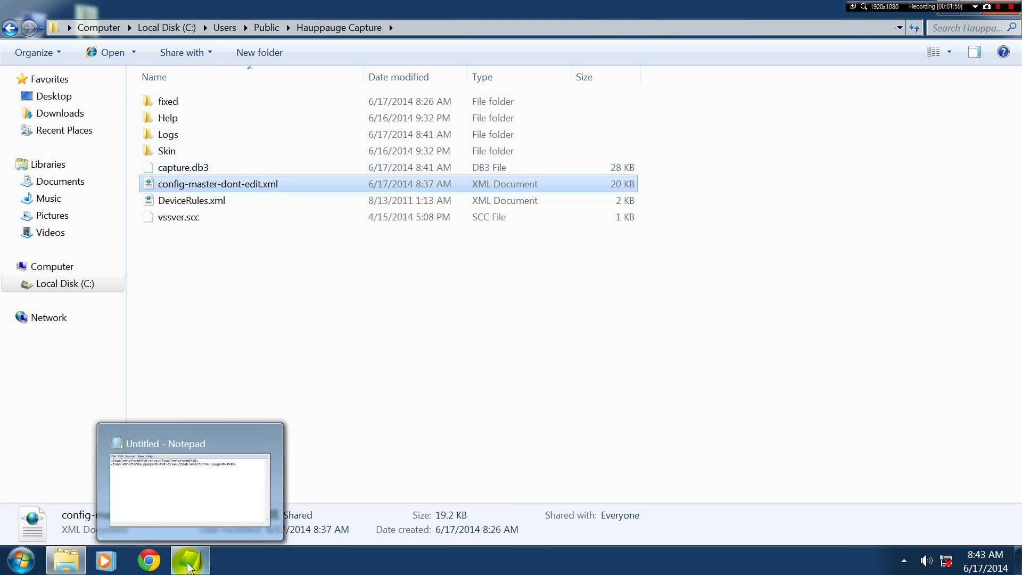
{"action": "left_click", "coordinate": [189, 479]}
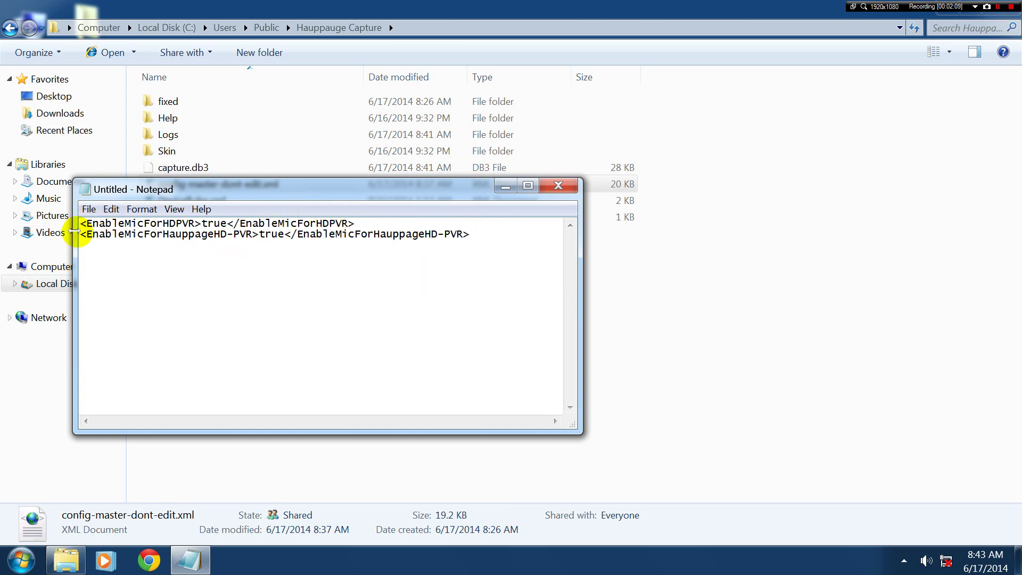
{"action": "left_click_drag", "start_coordinate": [79, 225], "coordinate": [493, 235]}
{"action": "key", "text": "ctrl+c"}
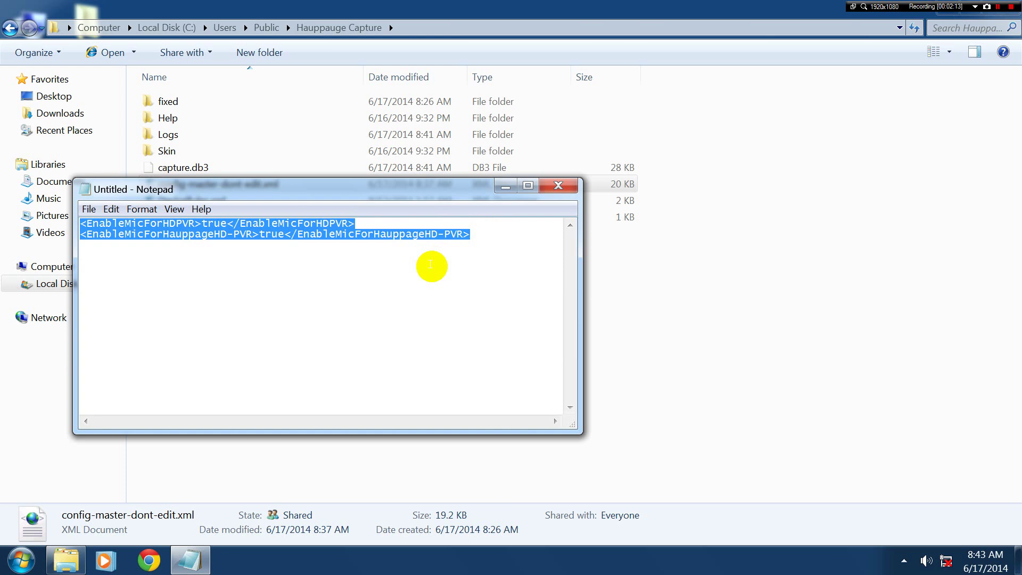
{"action": "left_click", "coordinate": [504, 186]}
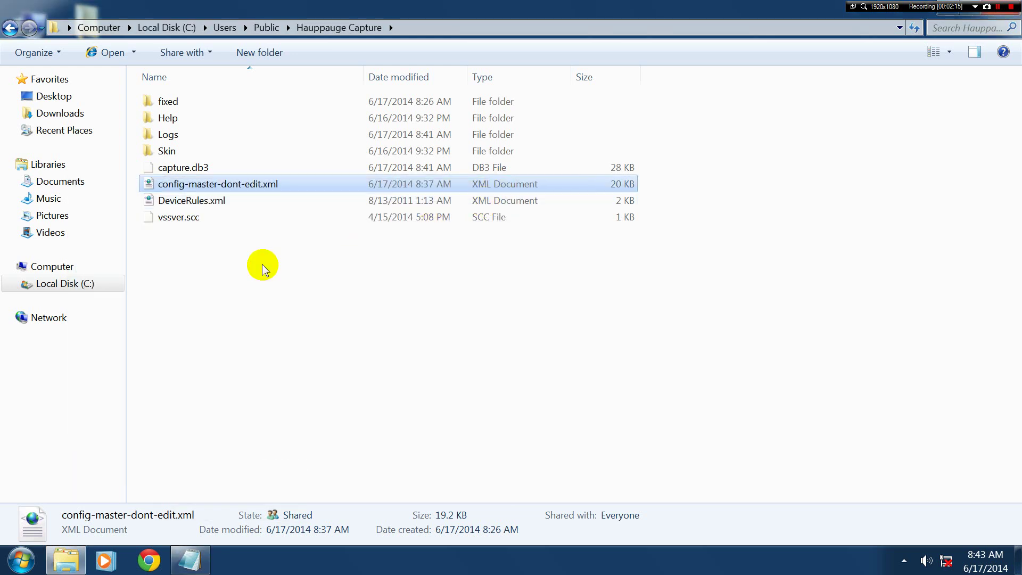
- Open config-master-dont-edit.xml with WordPad and place the cursor in its text
{"action": "right_click", "coordinate": [173, 189]}
{"action": "mouse_move", "coordinate": [278, 220]}
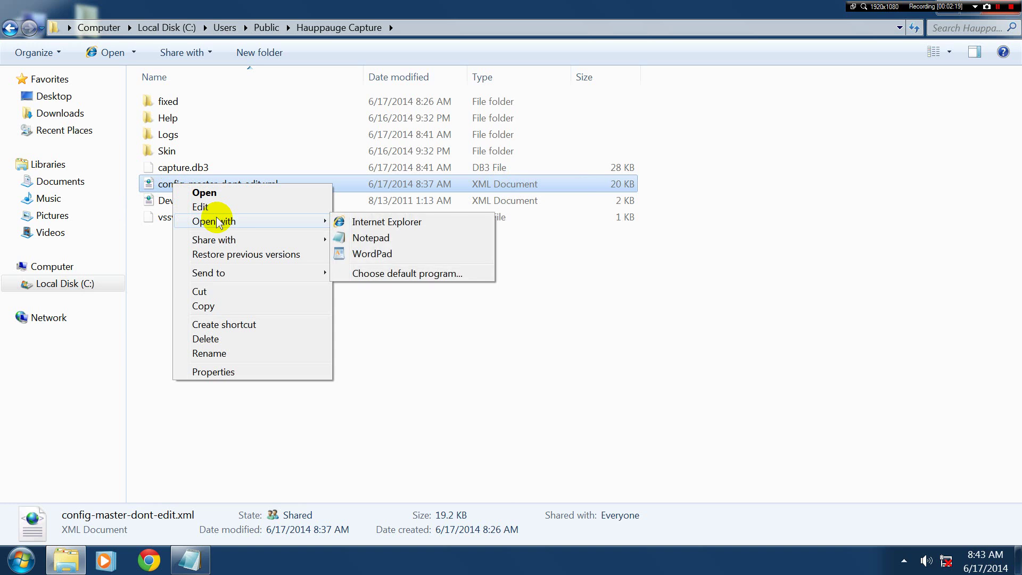
{"action": "left_click", "coordinate": [377, 255]}
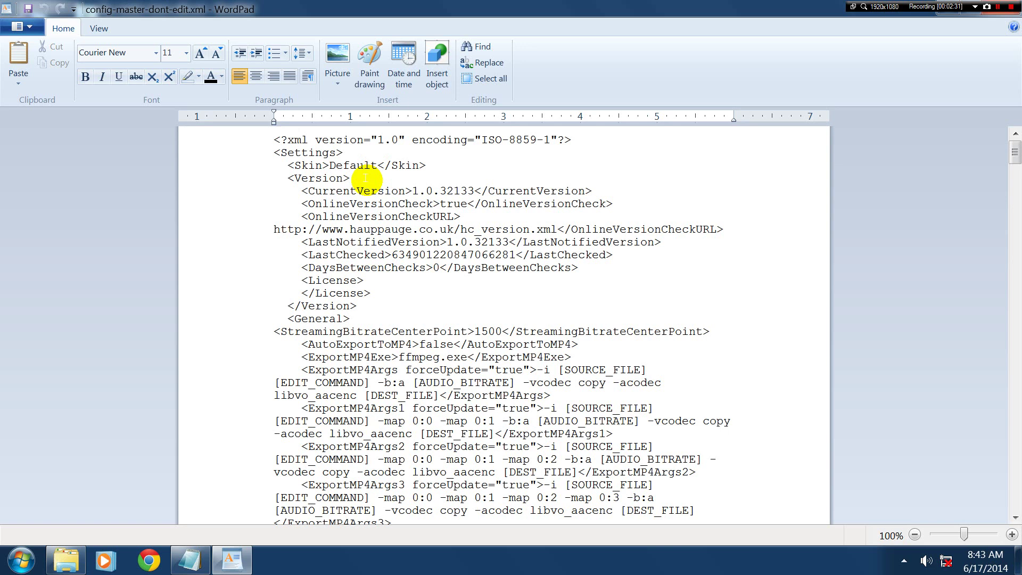
{"action": "left_click", "coordinate": [491, 190]}
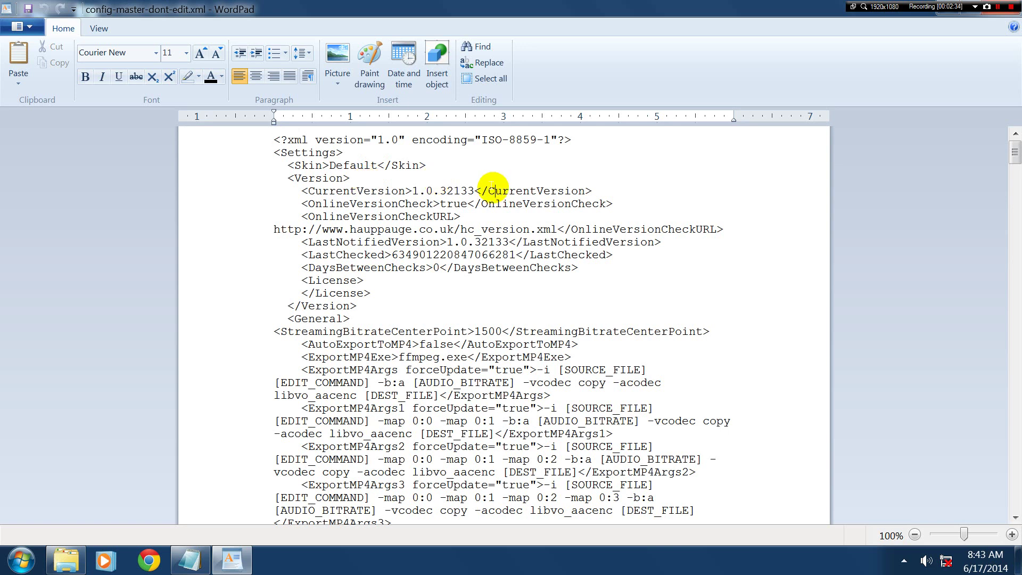
- Search the config for 'mic' to reach EnableMicForColossusHDPVR and select its false value
{"action": "key", "text": "ctrl+f"}
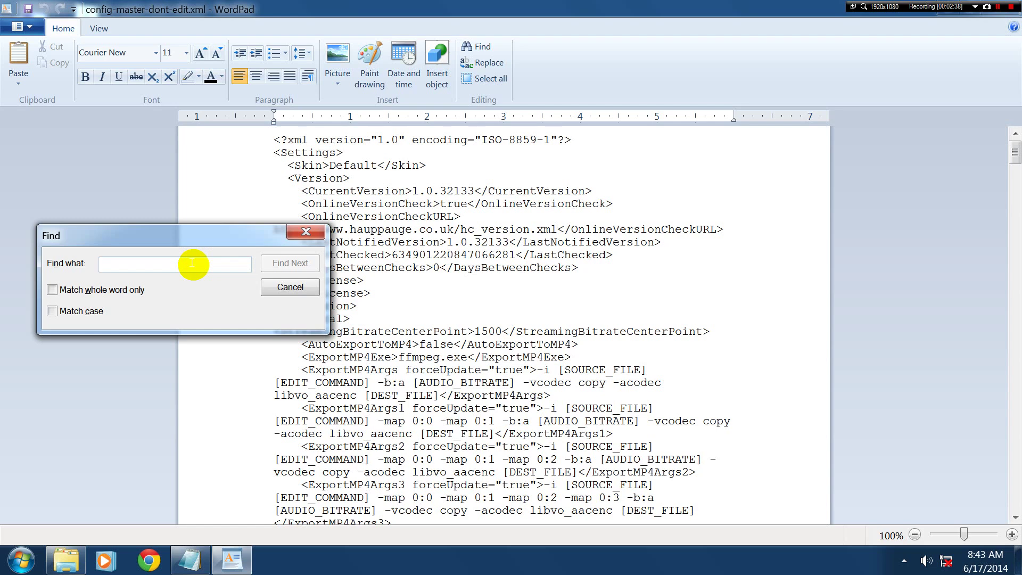
{"action": "type", "text": "mic"}
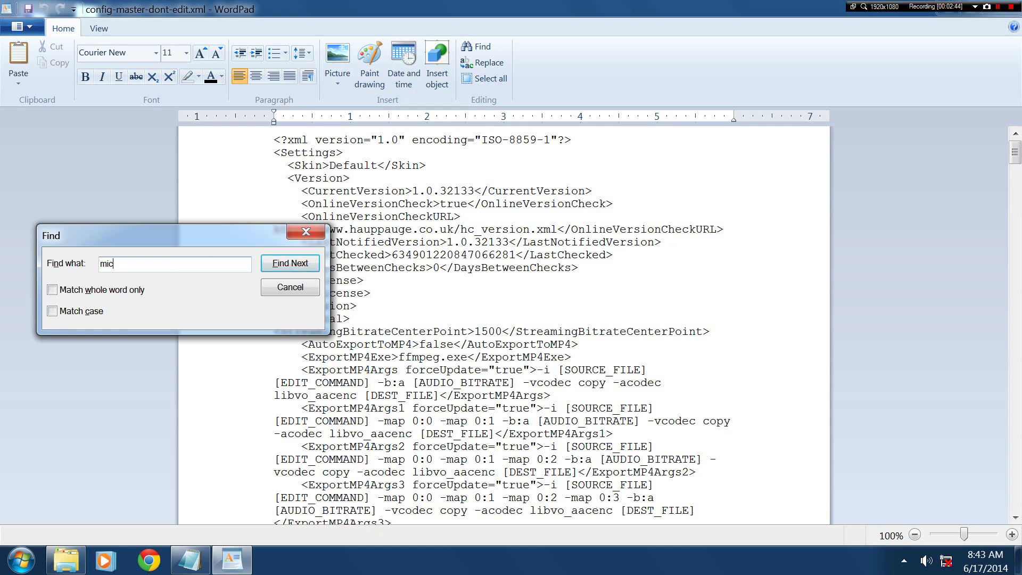
{"action": "key", "text": "Return"}
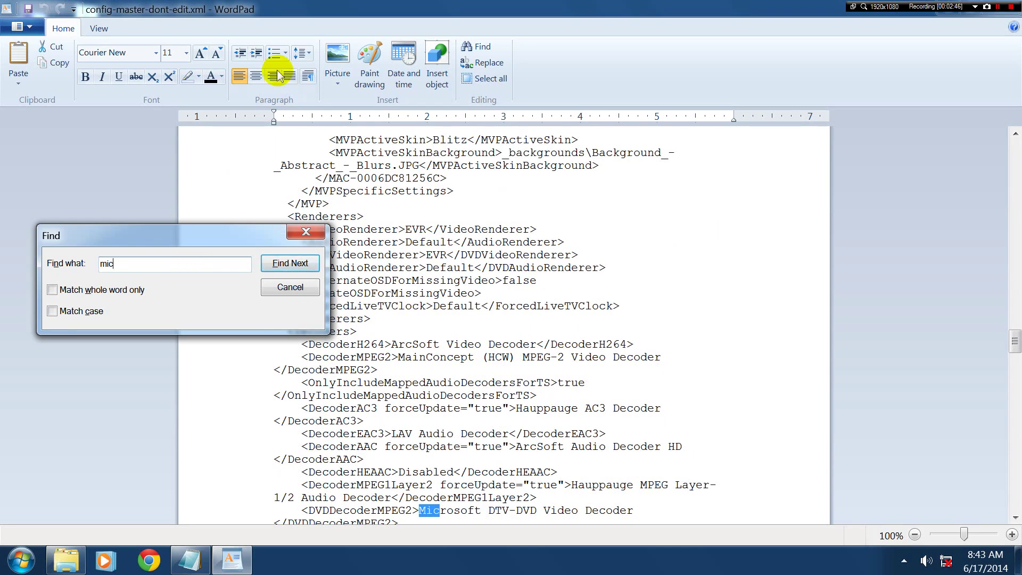
{"action": "left_click", "coordinate": [295, 264]}
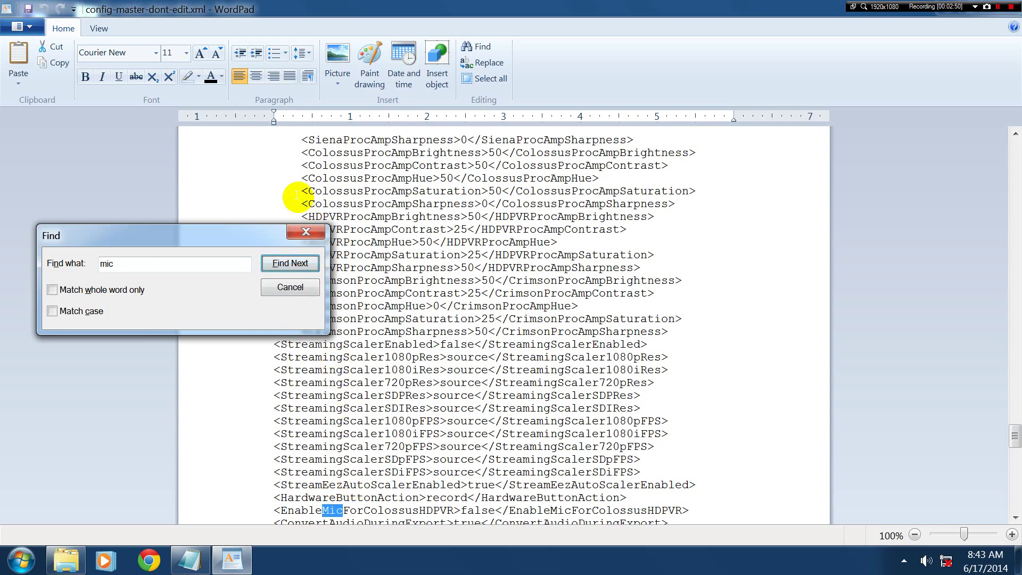
{"action": "left_click", "coordinate": [306, 232]}
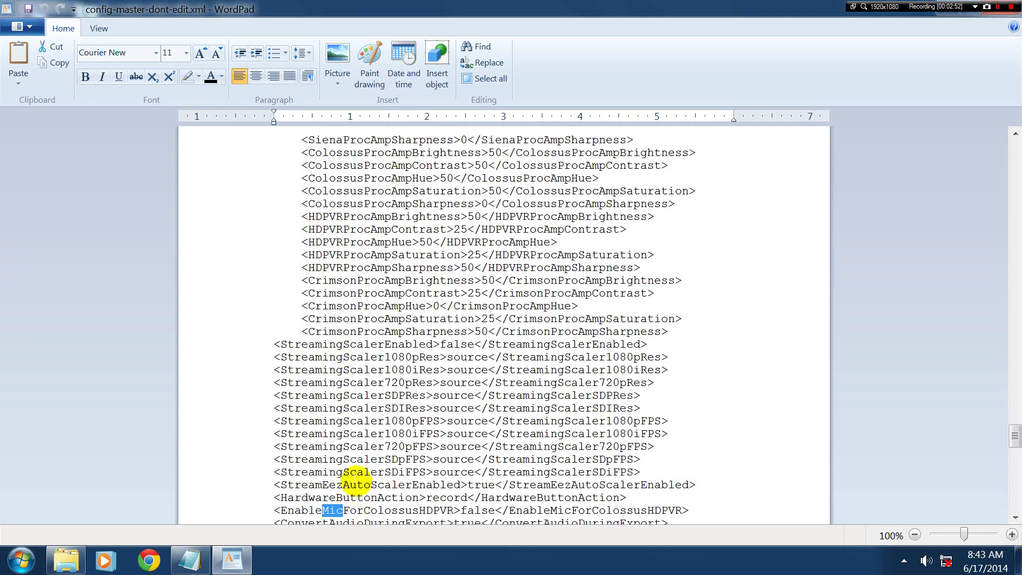
{"action": "scroll", "coordinate": [356, 480], "scroll_direction": "down", "scroll_amount": 2}
{"action": "scroll", "coordinate": [355, 481], "scroll_direction": "down", "scroll_amount": 1}
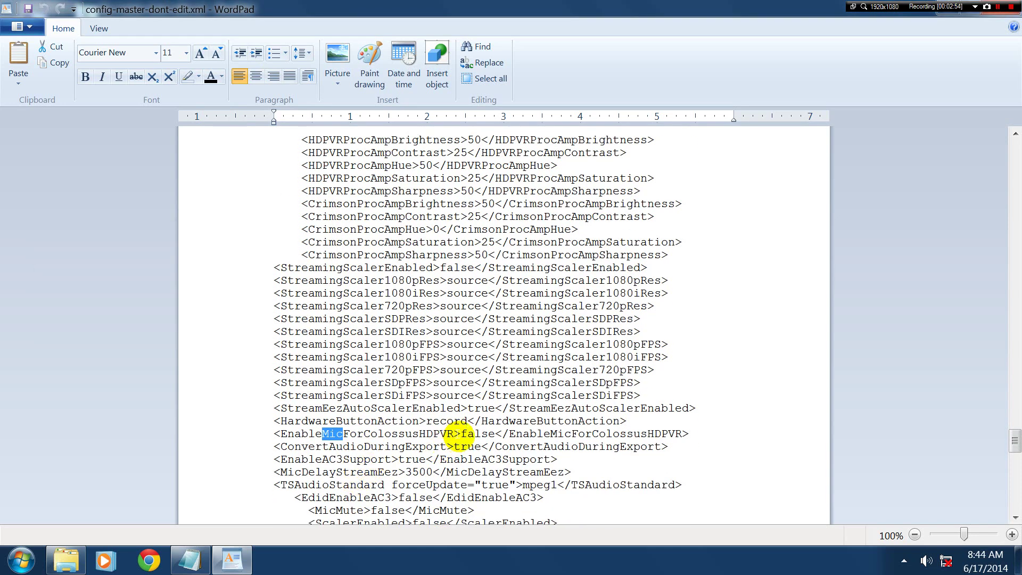
{"action": "left_click_drag", "start_coordinate": [460, 434], "coordinate": [496, 433]}
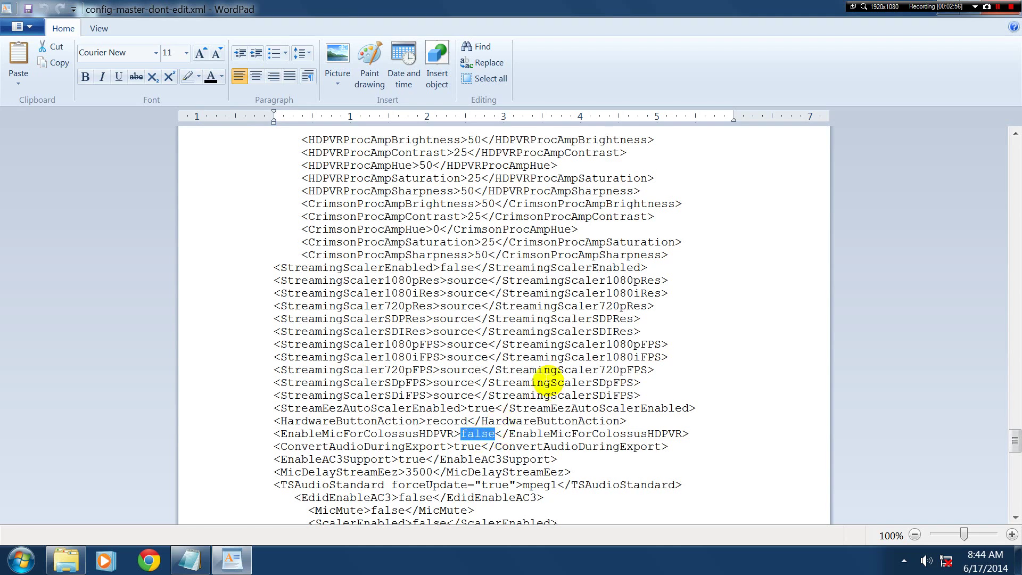
- Set EnableMicForColossusHDPVR to true, paste the two EnableMic lines below it, and save
{"action": "type", "text": "true"}
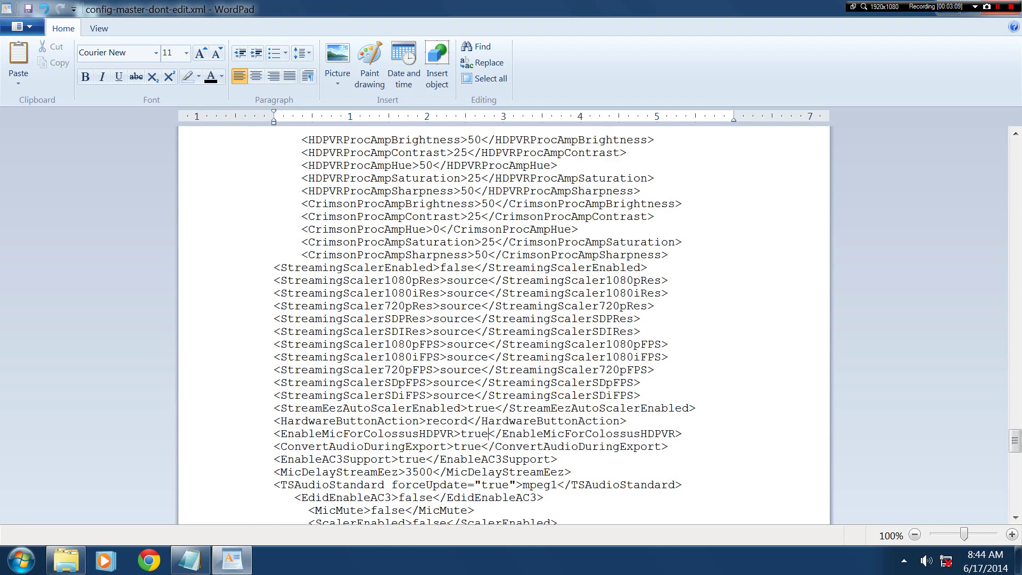
{"action": "left_click", "coordinate": [684, 432]}
{"action": "key", "text": "Return"}
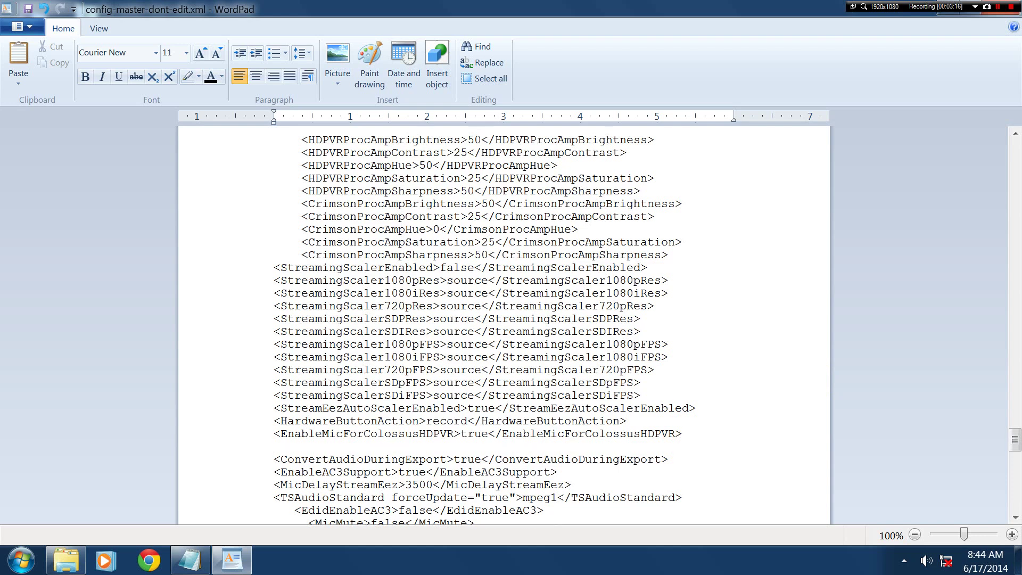
{"action": "key", "text": "ctrl+v"}
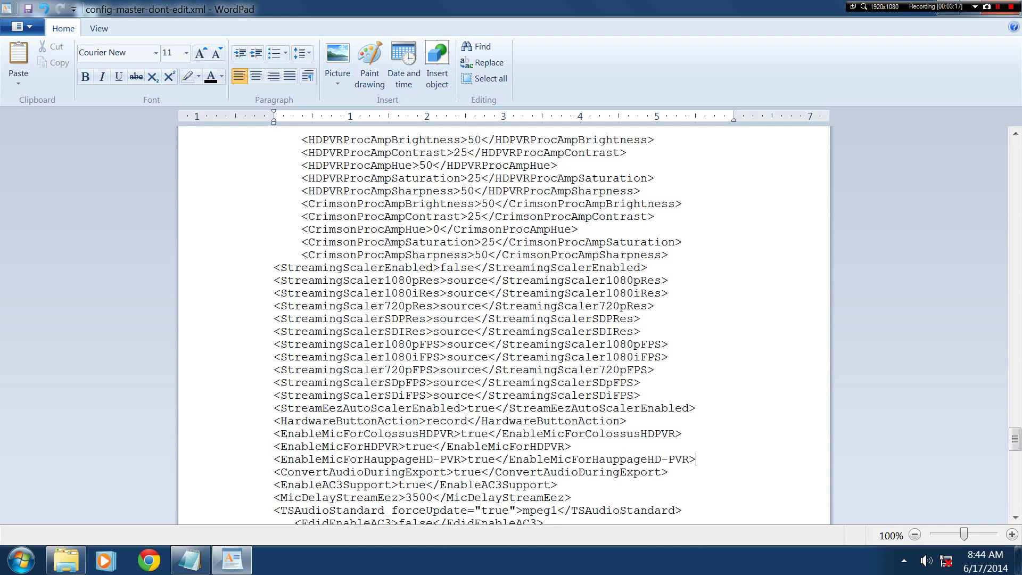
{"action": "left_click", "coordinate": [29, 9]}
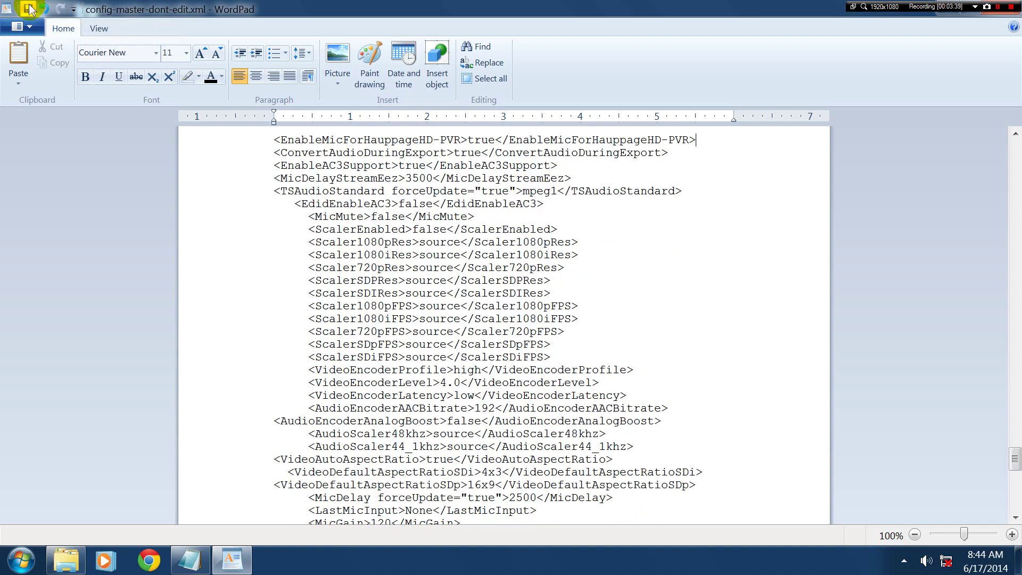
{"action": "double_click", "coordinate": [769, 11]}
- Close WordPad, relaunch Hauppauge Capture from the desktop shortcut, and move its window up-left
{"action": "left_click", "coordinate": [893, 35]}
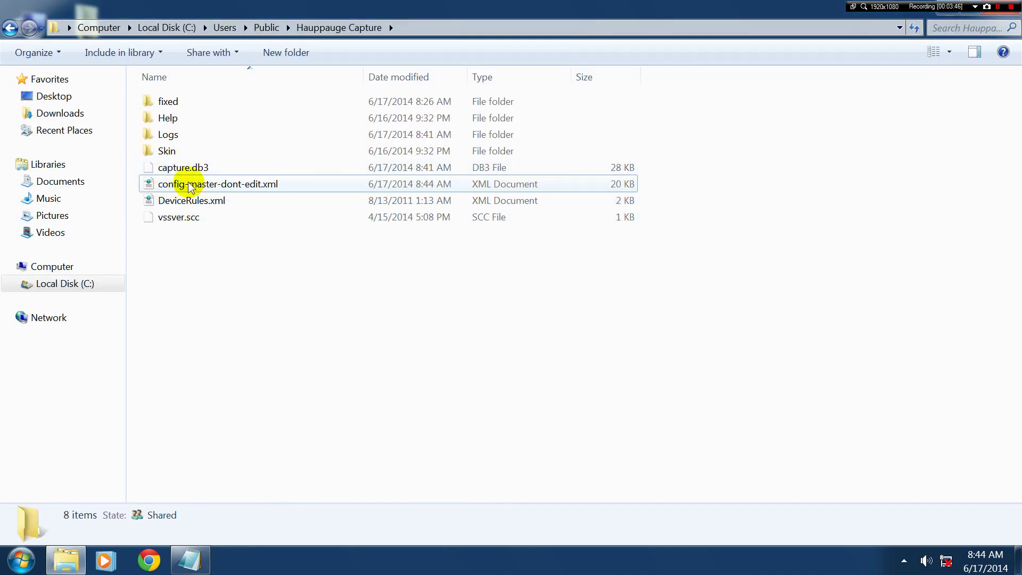
{"action": "key", "text": "alt+F4"}
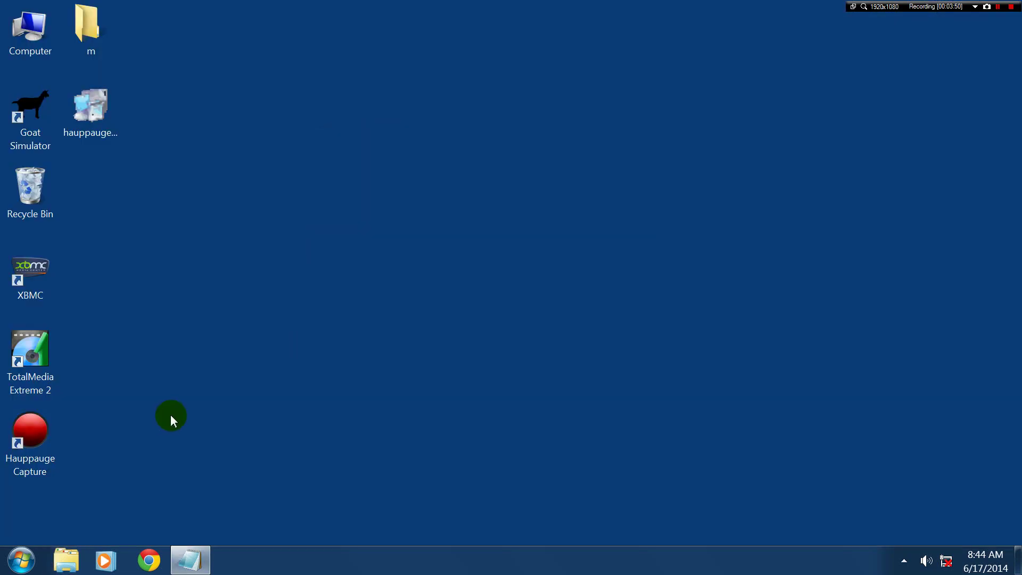
{"action": "double_click", "coordinate": [25, 424]}
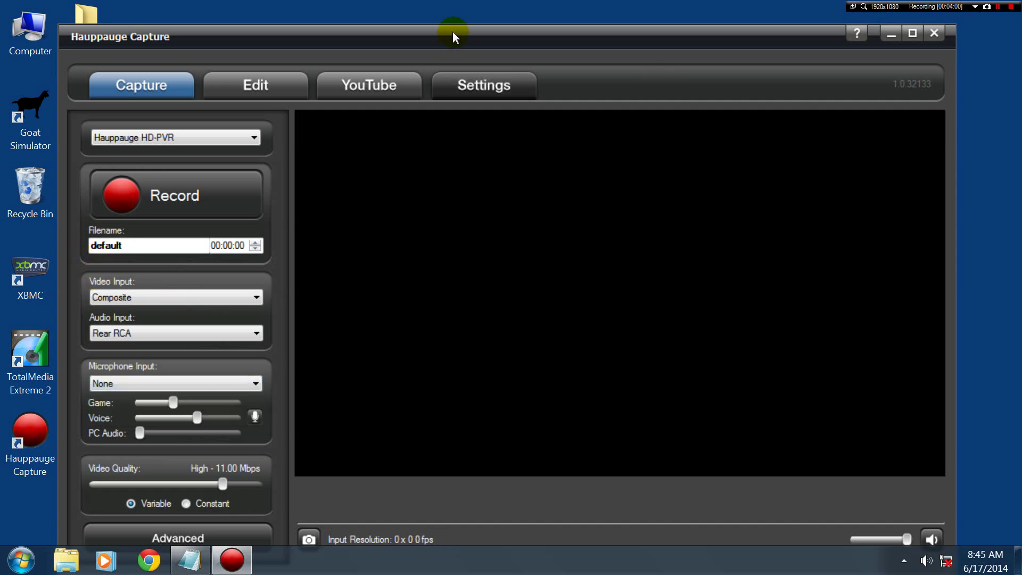
{"action": "left_click_drag", "start_coordinate": [448, 22], "coordinate": [426, 21]}
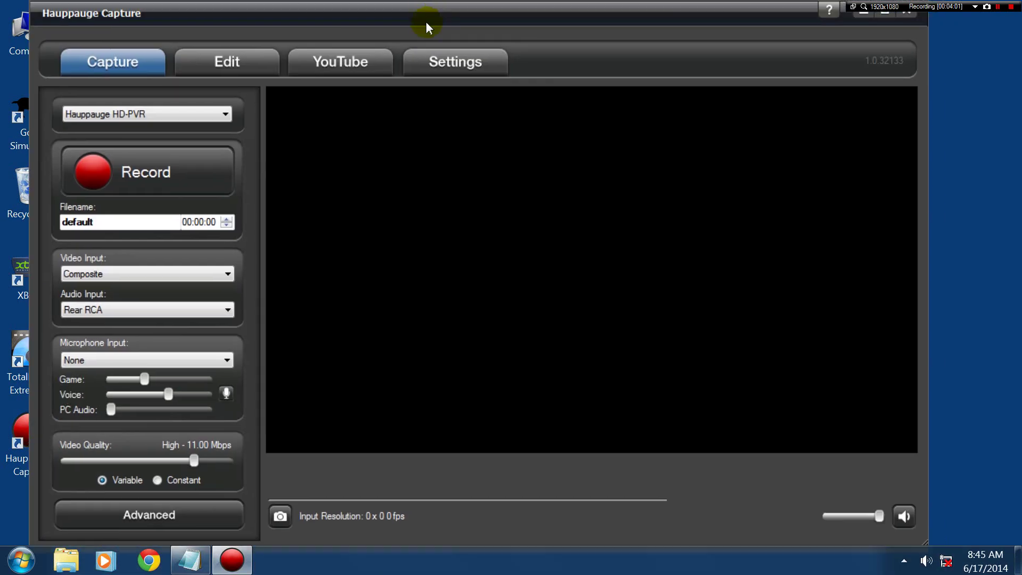